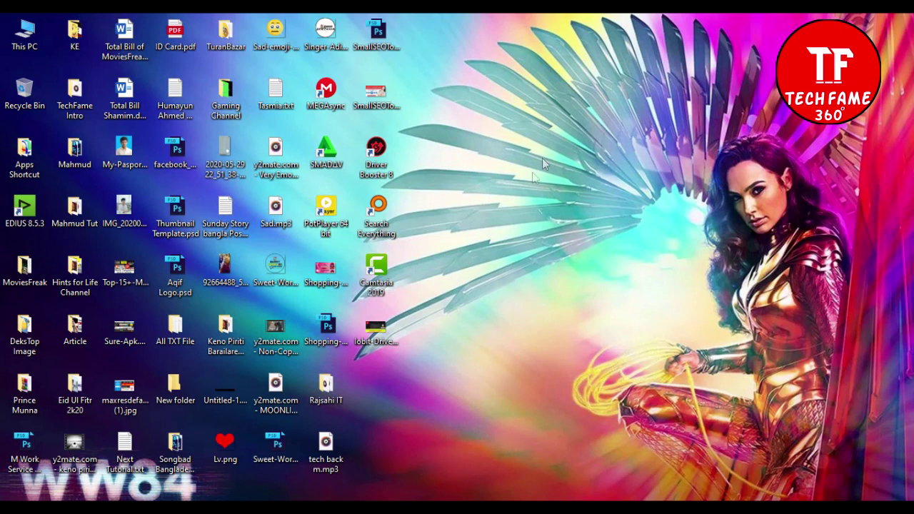
Step: Open Driver Booster 8, view its license details, and close the program
{"action": "double_click", "coordinate": [377, 153]}
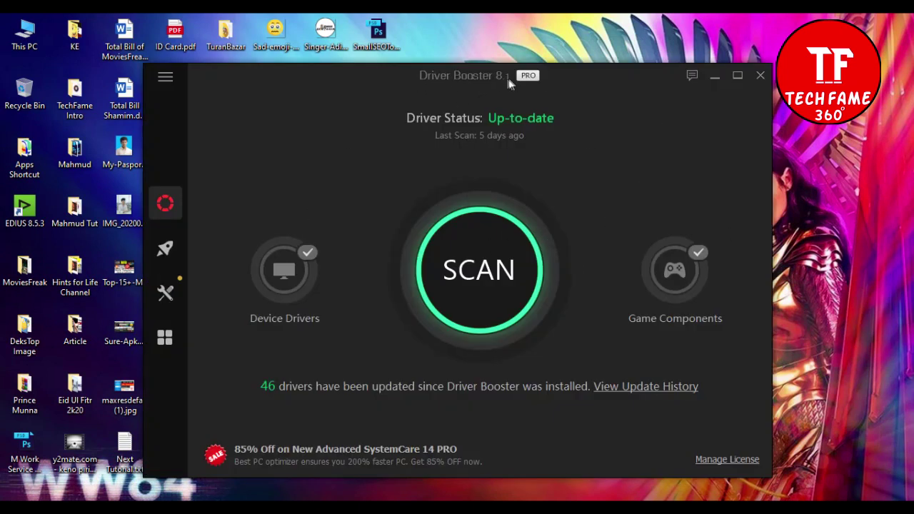
{"action": "left_click", "coordinate": [529, 76]}
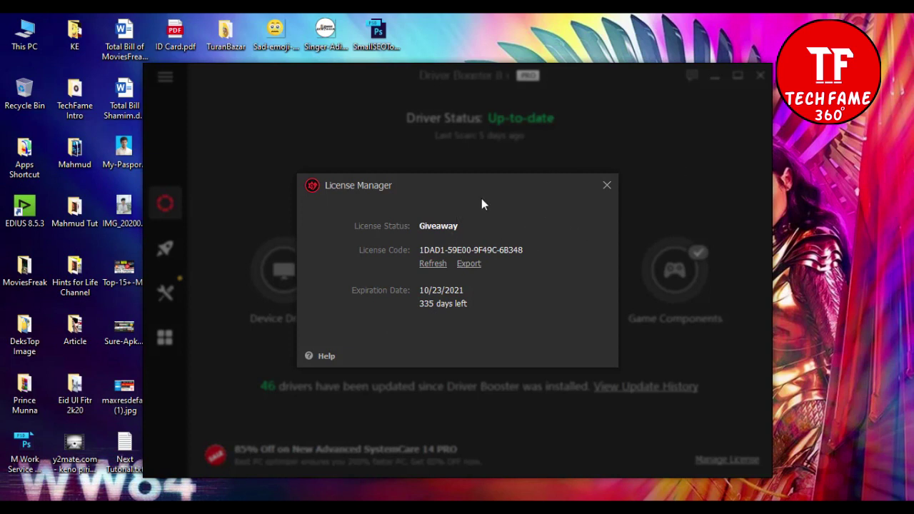
{"action": "left_click", "coordinate": [607, 185]}
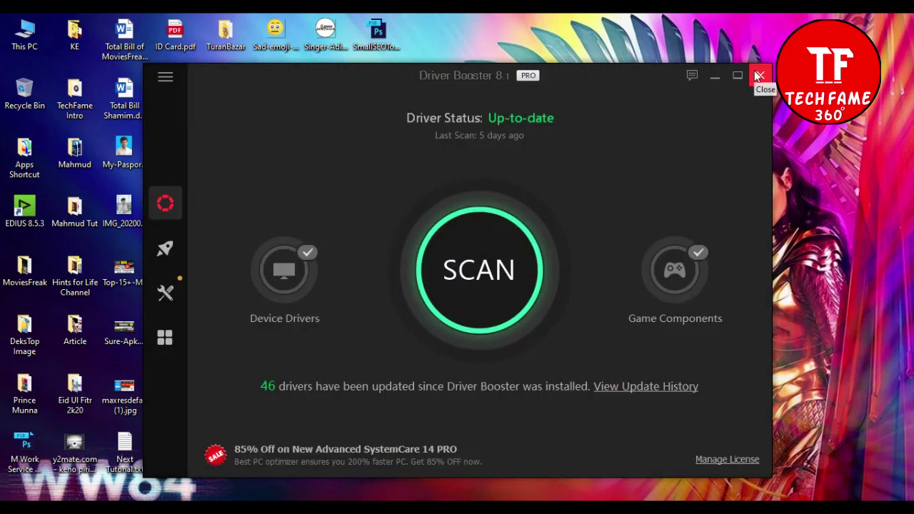
{"action": "left_click", "coordinate": [760, 75]}
{"action": "right_click", "coordinate": [549, 99]}
{"action": "left_click", "coordinate": [588, 136]}
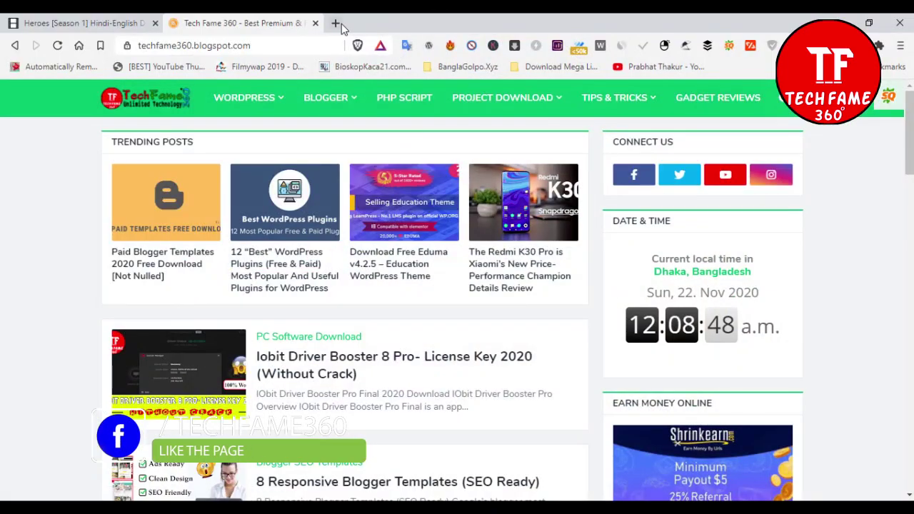
Step: Switch to the Brave browser and search the web for "driver booster" in a new tab
{"action": "left_click", "coordinate": [341, 23]}
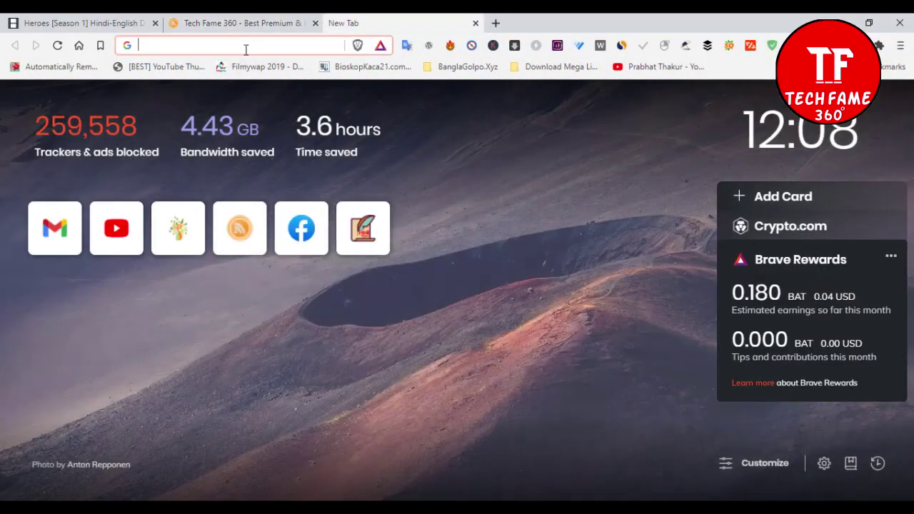
{"action": "type", "text": "driver"}
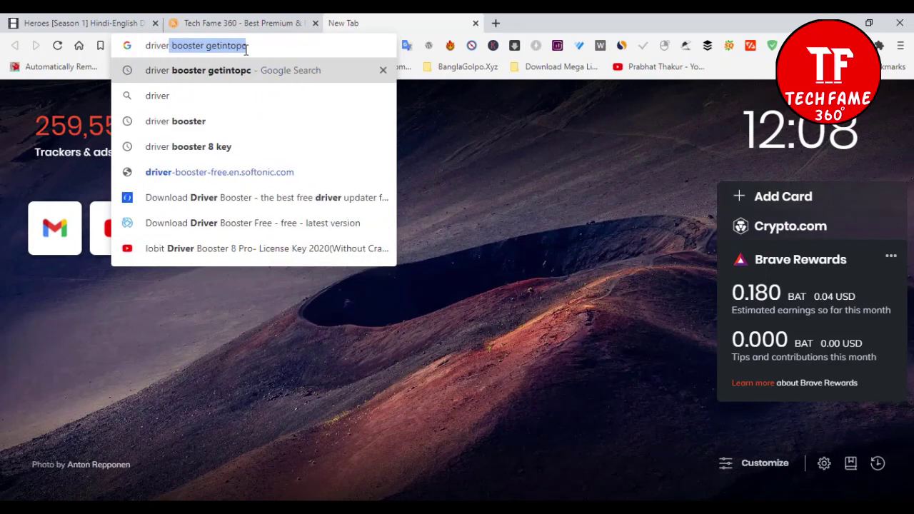
{"action": "key", "text": "Down"}
{"action": "key", "text": "Down"}
{"action": "key", "text": "Return"}
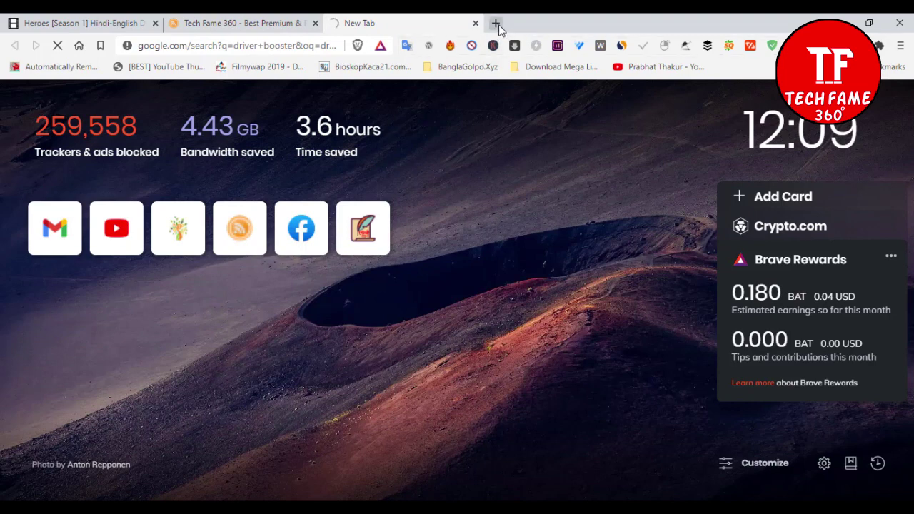
{"action": "left_click", "coordinate": [898, 47]}
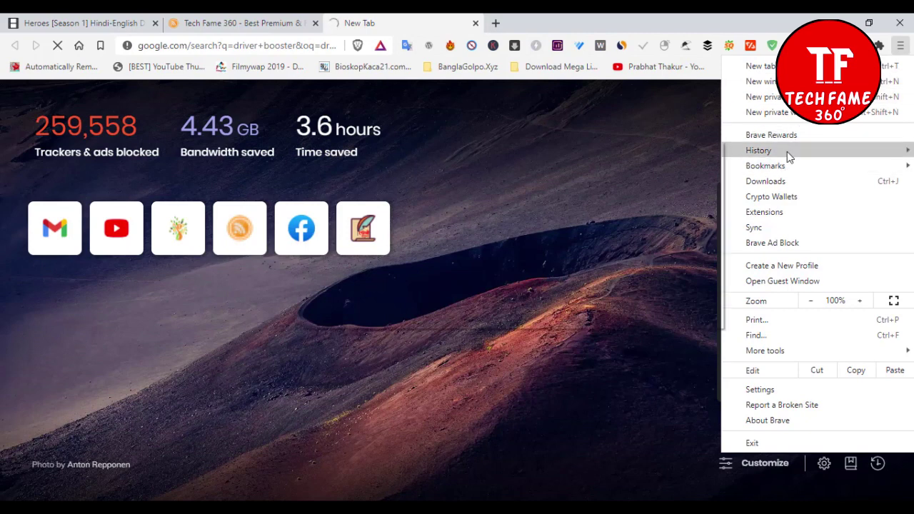
{"action": "mouse_move", "coordinate": [787, 151]}
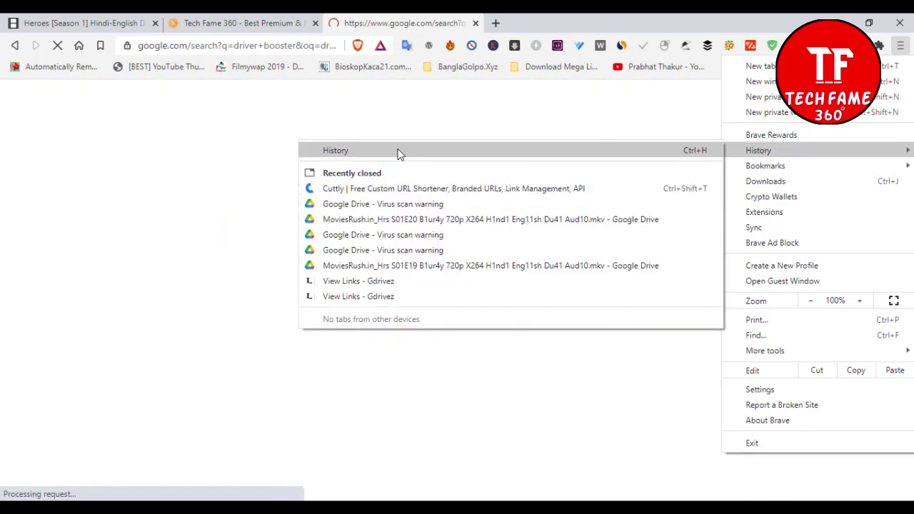
{"action": "left_click", "coordinate": [194, 213]}
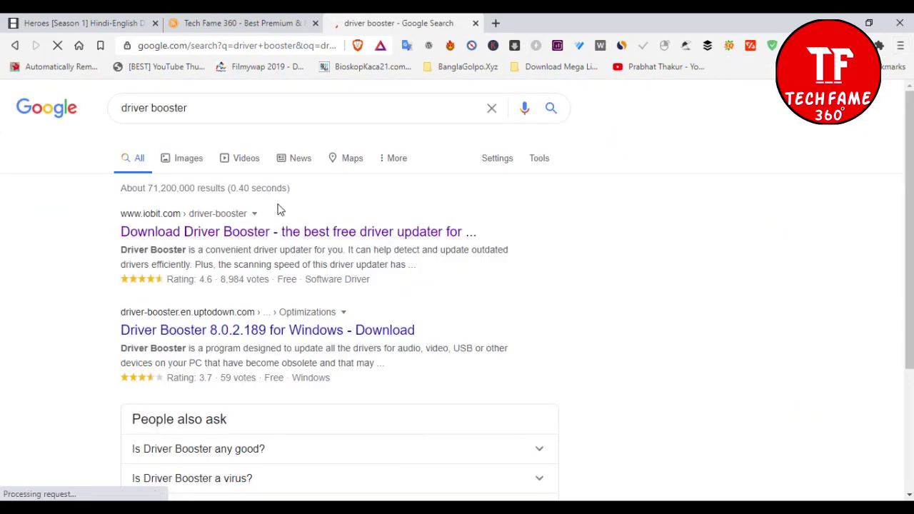
Step: Open IObit's Driver Booster page from the search results and follow its free download link to Softonic
{"action": "left_click", "coordinate": [260, 231]}
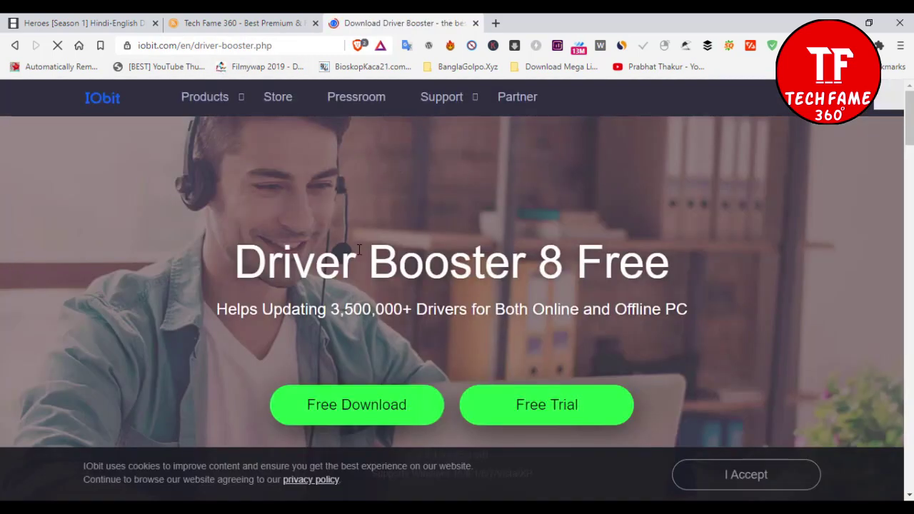
{"action": "scroll", "coordinate": [367, 300], "scroll_direction": "down", "scroll_amount": 2}
{"action": "left_click", "coordinate": [359, 273]}
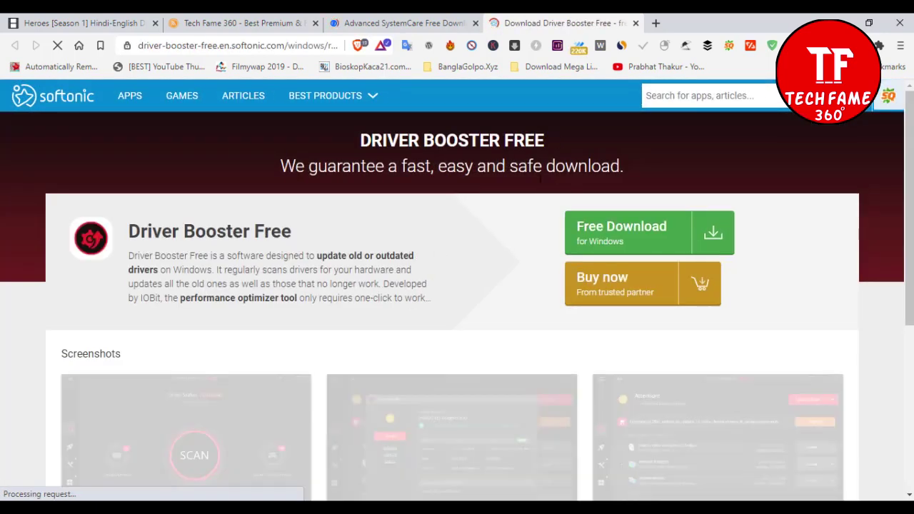
Step: Request the free Windows download of Driver Booster Free on Softonic and cancel saving driver_booster_setup.exe
{"action": "scroll", "coordinate": [322, 245], "scroll_direction": "down", "scroll_amount": 3}
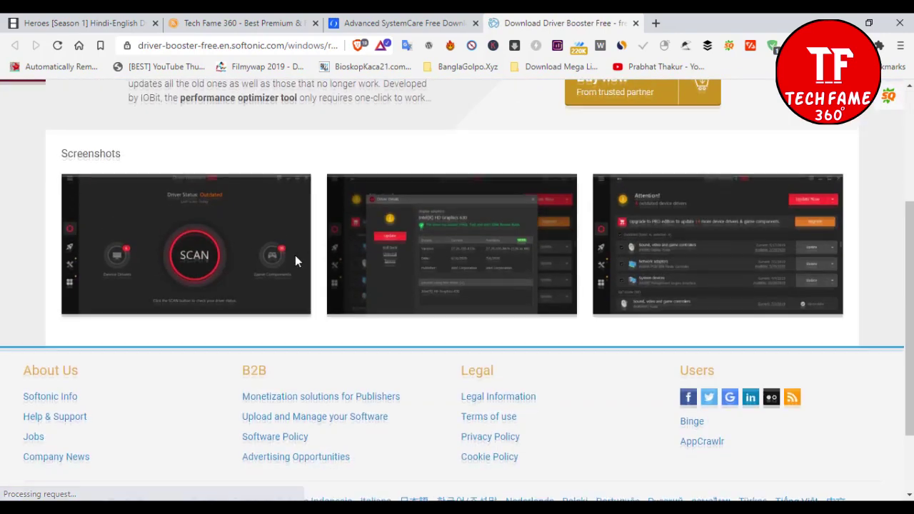
{"action": "scroll", "coordinate": [295, 257], "scroll_direction": "up", "scroll_amount": 3}
{"action": "left_click", "coordinate": [611, 242]}
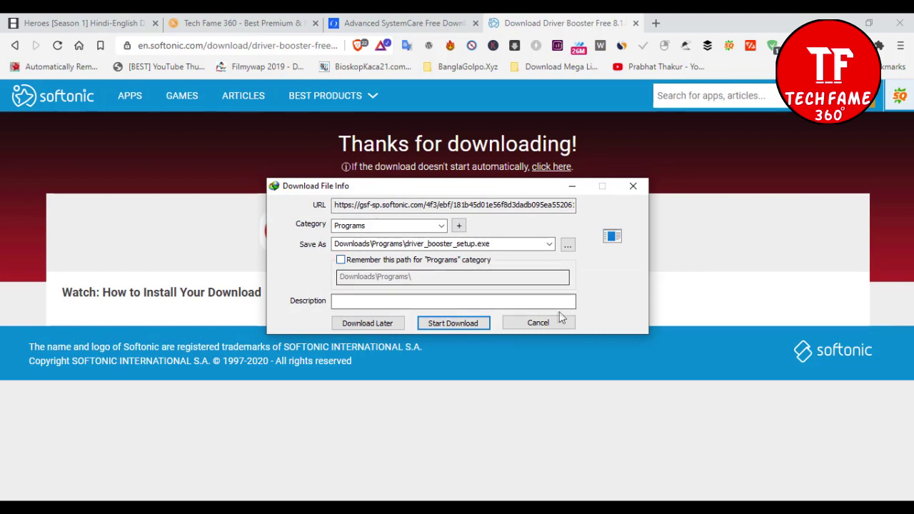
{"action": "left_click", "coordinate": [537, 323]}
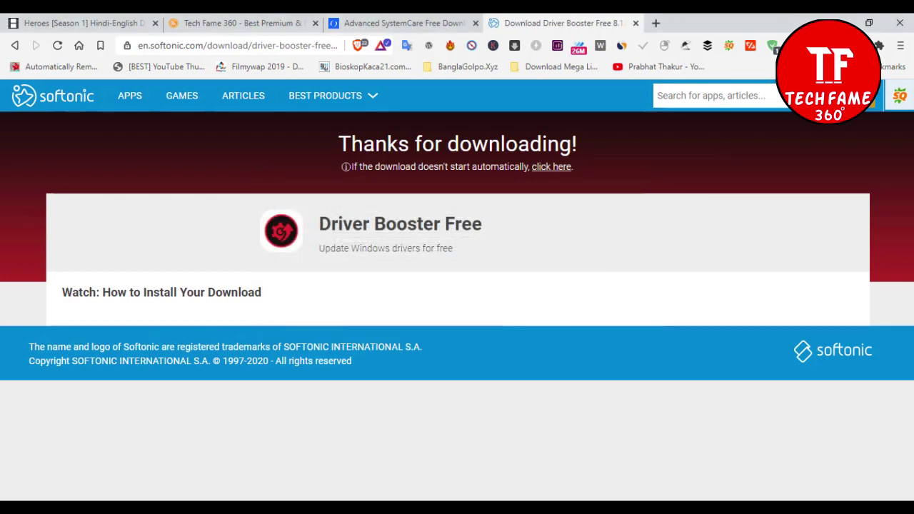
Step: Leave the browser for Driver Booster, view its license manager, and close the license details
{"action": "left_click", "coordinate": [837, 22]}
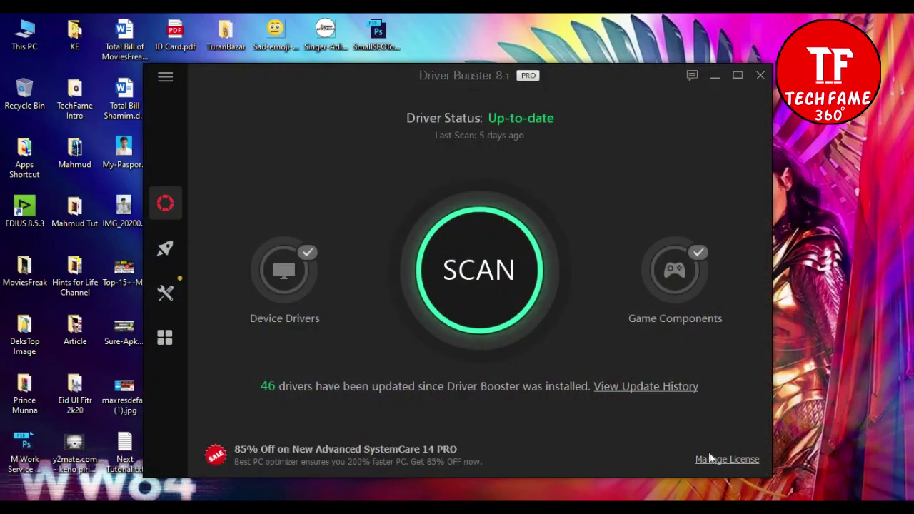
{"action": "left_click", "coordinate": [723, 464]}
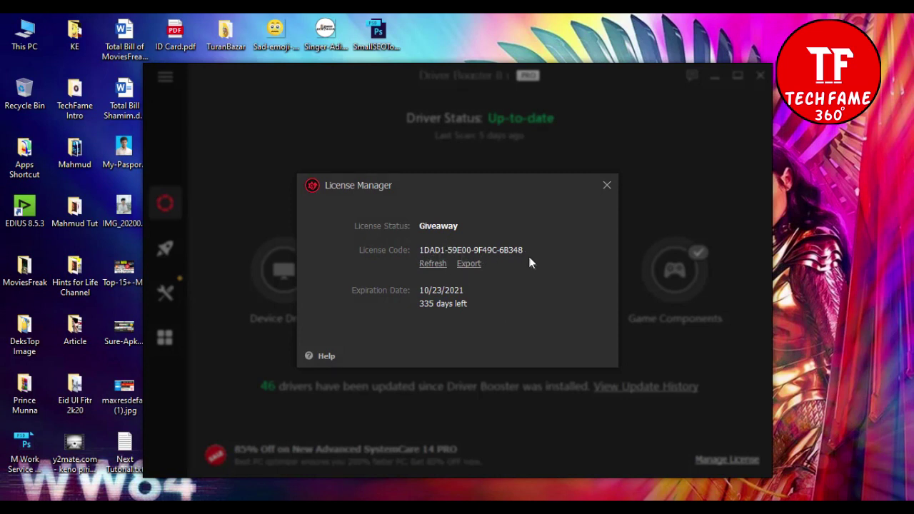
{"action": "left_click", "coordinate": [599, 188]}
Step: Switch to the Notepad notes, highlight each of the two license codes in turn, and put away Notepad and Driver Booster
{"action": "key", "text": "alt+Tab"}
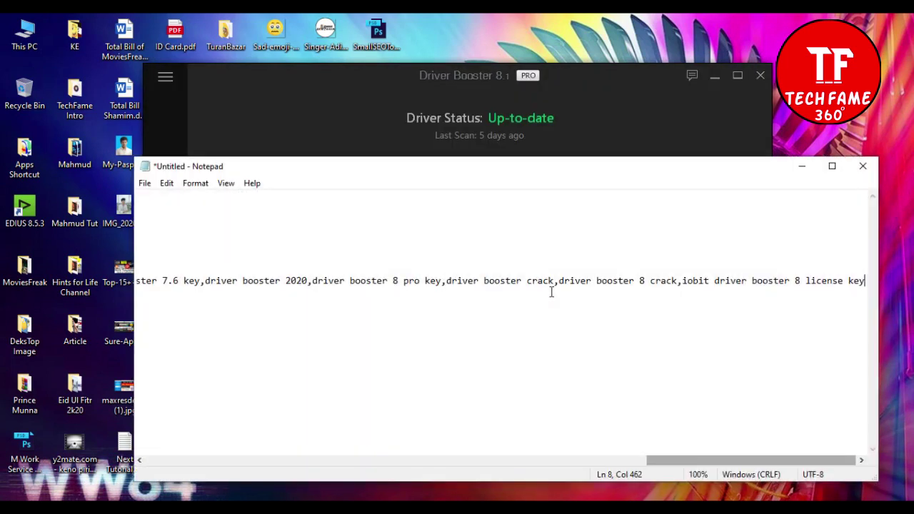
{"action": "left_click_drag", "start_coordinate": [710, 464], "coordinate": [122, 412]}
{"action": "left_click_drag", "start_coordinate": [259, 244], "coordinate": [82, 245]}
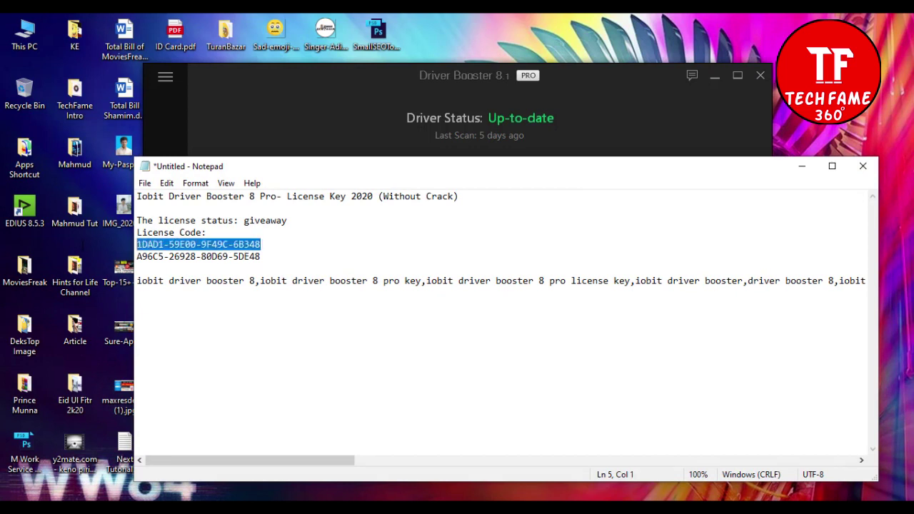
{"action": "left_click", "coordinate": [214, 256]}
{"action": "left_click_drag", "start_coordinate": [261, 257], "coordinate": [134, 258]}
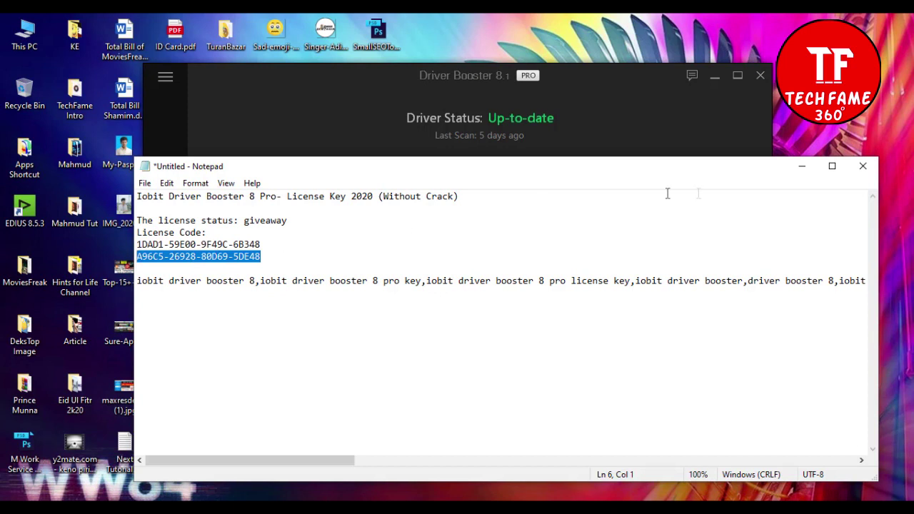
{"action": "left_click", "coordinate": [800, 168]}
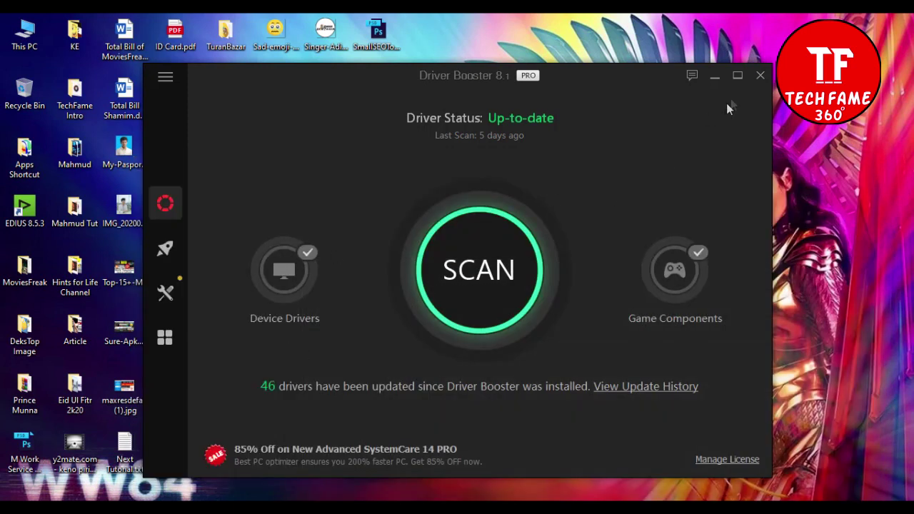
{"action": "left_click", "coordinate": [759, 75]}
{"action": "right_click", "coordinate": [546, 125]}
{"action": "left_click", "coordinate": [582, 165]}
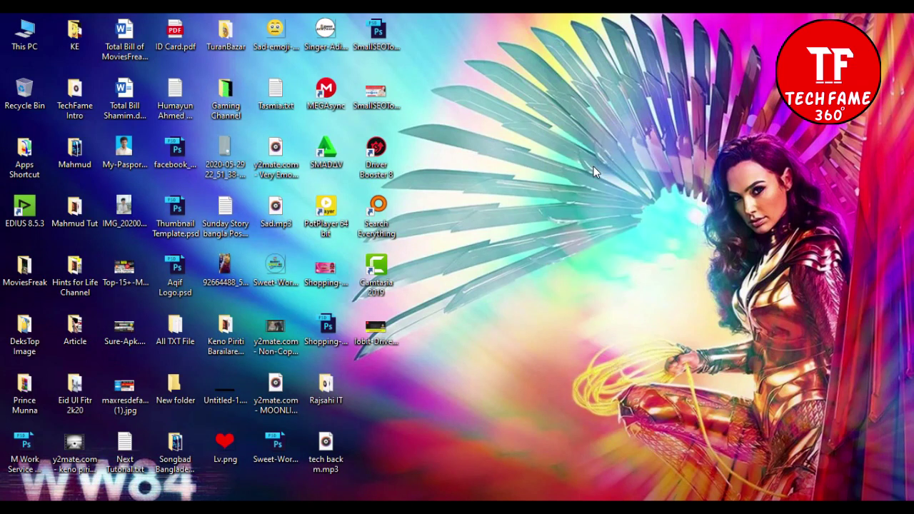
{"action": "right_click", "coordinate": [581, 172]}
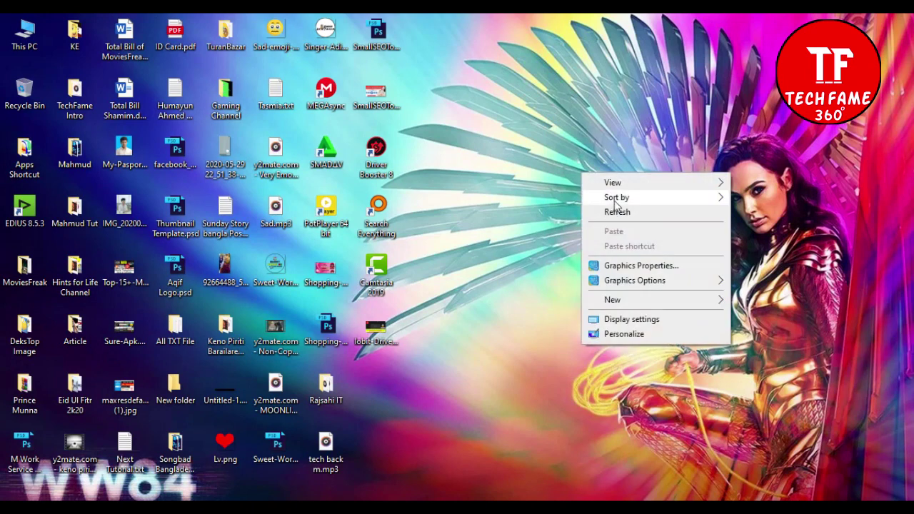
{"action": "left_click", "coordinate": [614, 212]}
{"action": "right_click", "coordinate": [568, 167]}
{"action": "left_click", "coordinate": [598, 210]}
{"action": "right_click", "coordinate": [567, 177]}
{"action": "left_click", "coordinate": [599, 217]}
{"action": "right_click", "coordinate": [567, 189]}
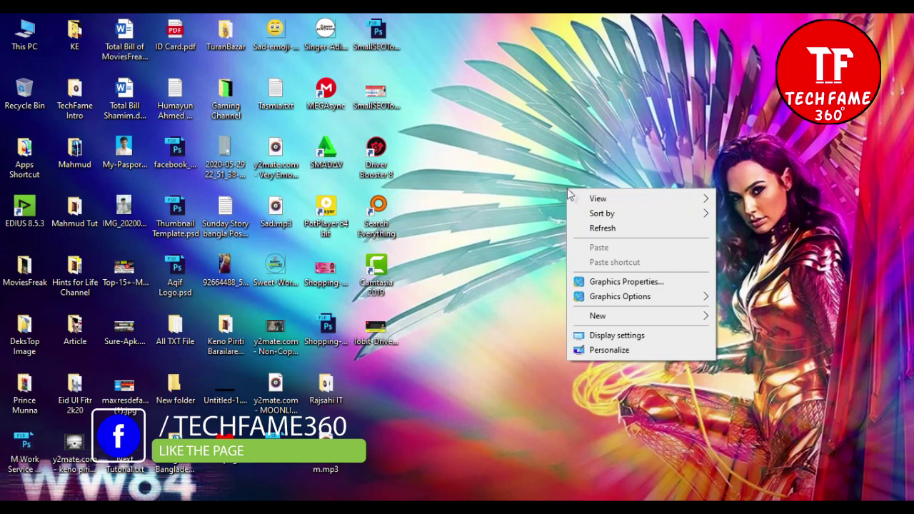
{"action": "left_click", "coordinate": [605, 232]}
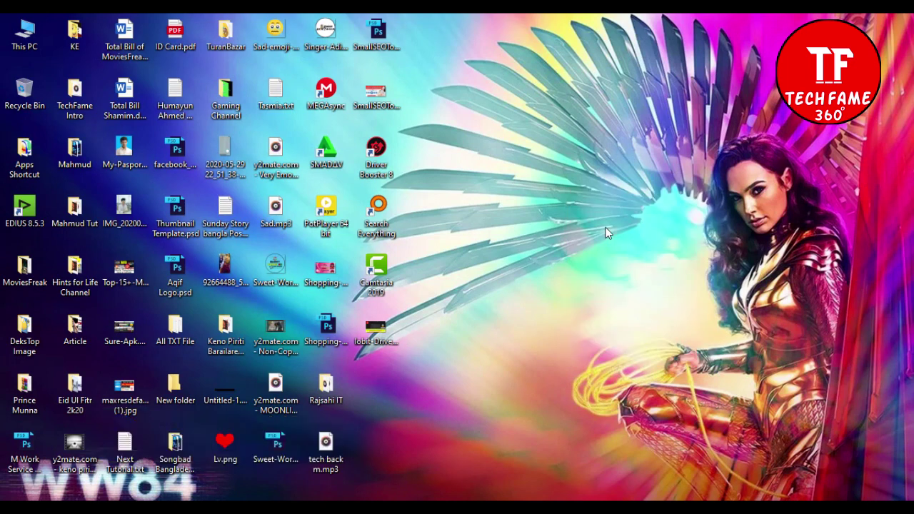
{"action": "right_click", "coordinate": [568, 161]}
{"action": "left_click", "coordinate": [610, 203]}
{"action": "right_click", "coordinate": [569, 151]}
{"action": "left_click", "coordinate": [593, 190]}
{"action": "right_click", "coordinate": [566, 170]}
{"action": "left_click", "coordinate": [600, 210]}
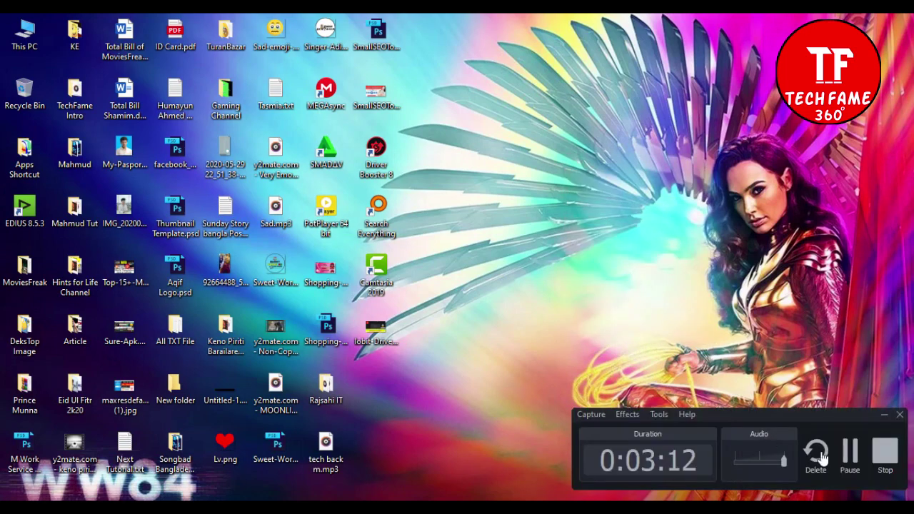
{"action": "left_click", "coordinate": [884, 453]}
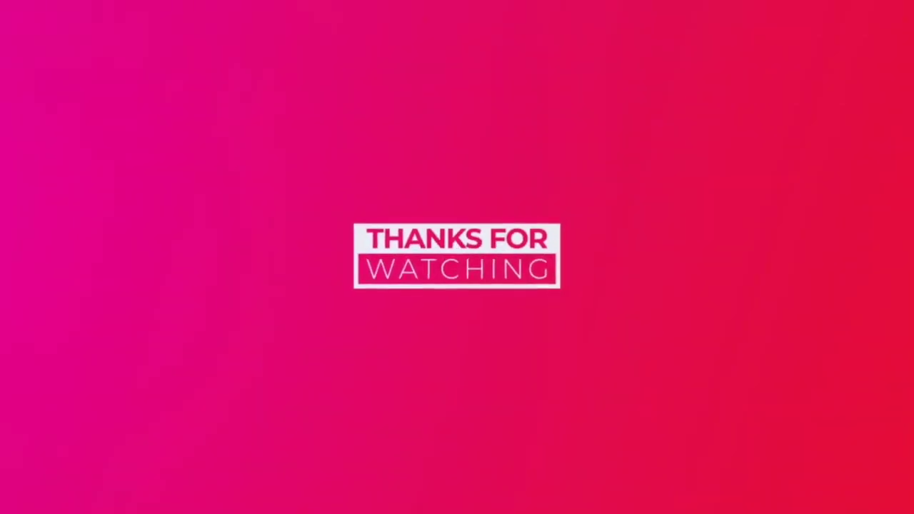